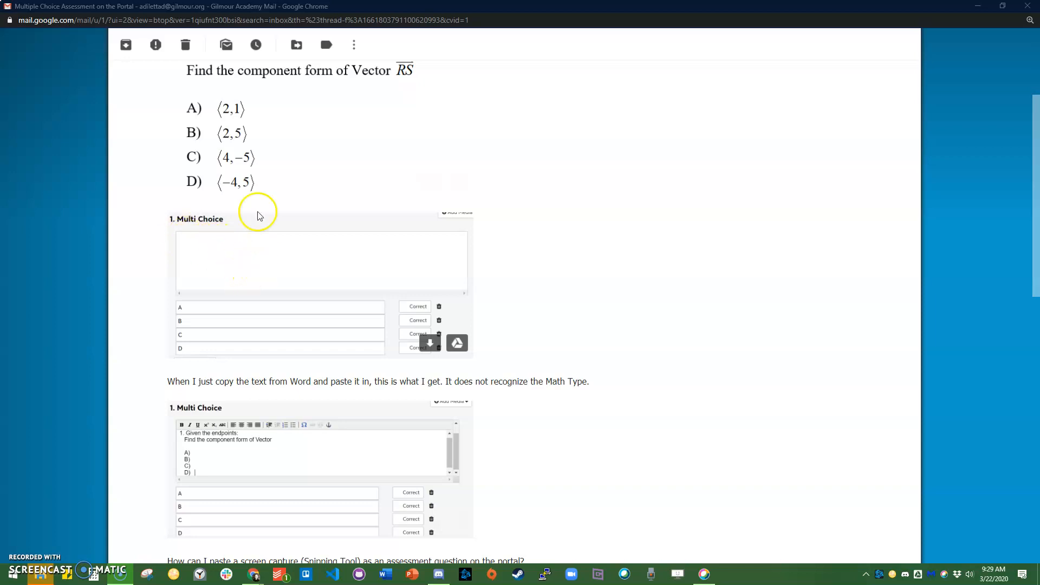
Capture the email's vector question and its answer choices as an image with Jing.
scroll(244, 200, up, 1)
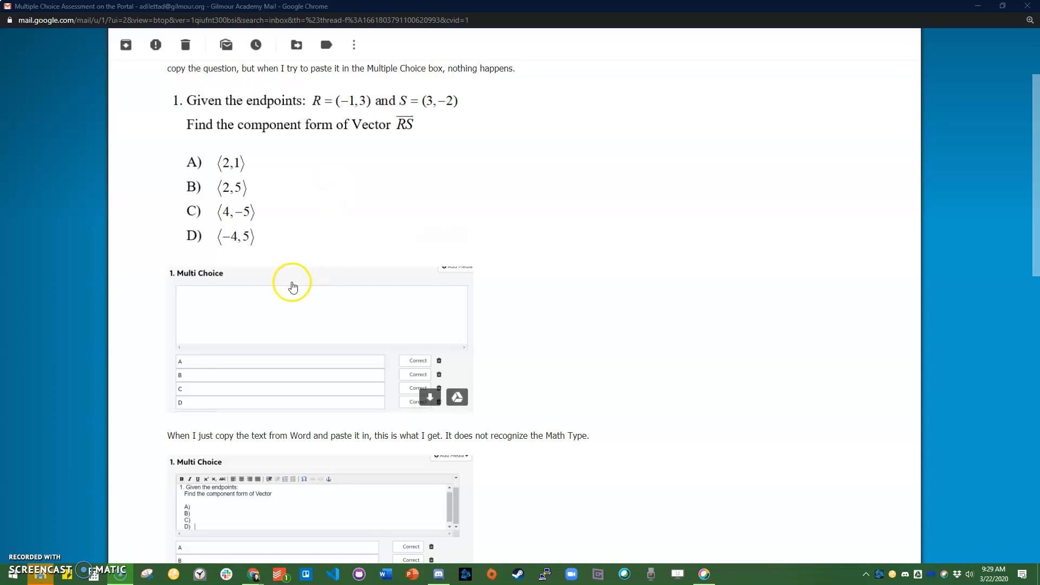
scroll(247, 449, down, 1)
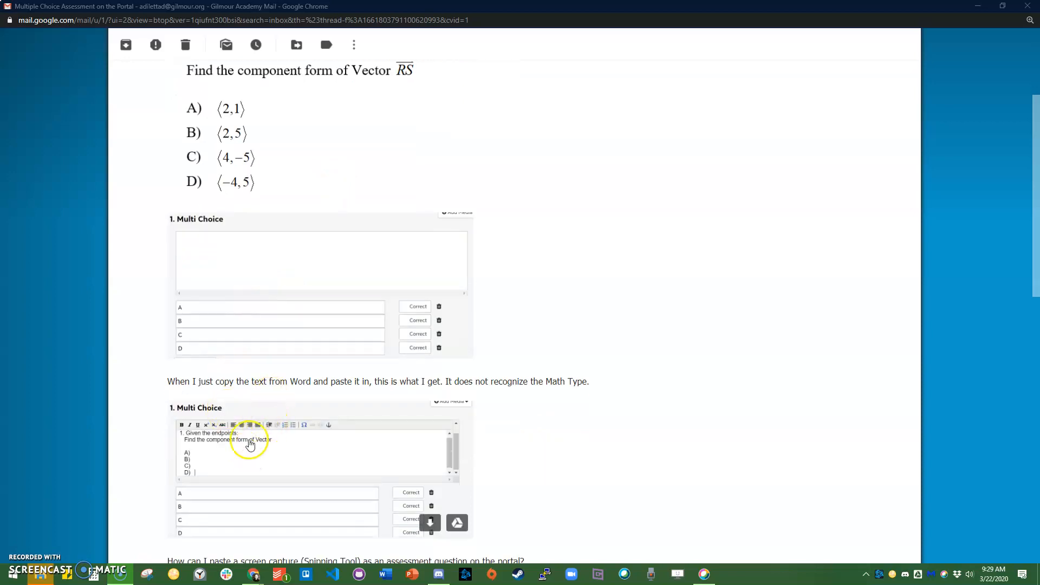
scroll(627, 367, up, 1)
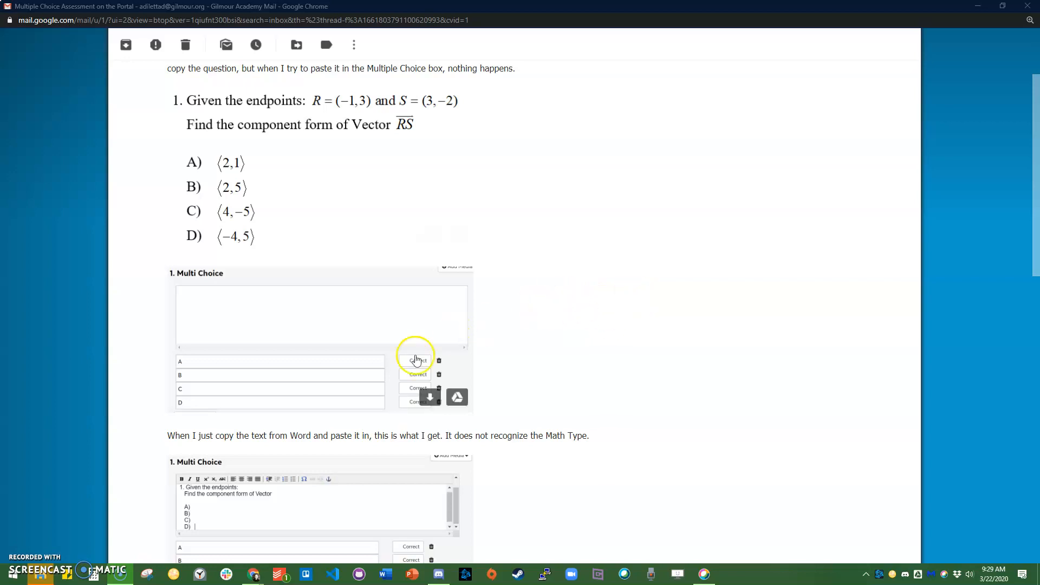
click(894, 576)
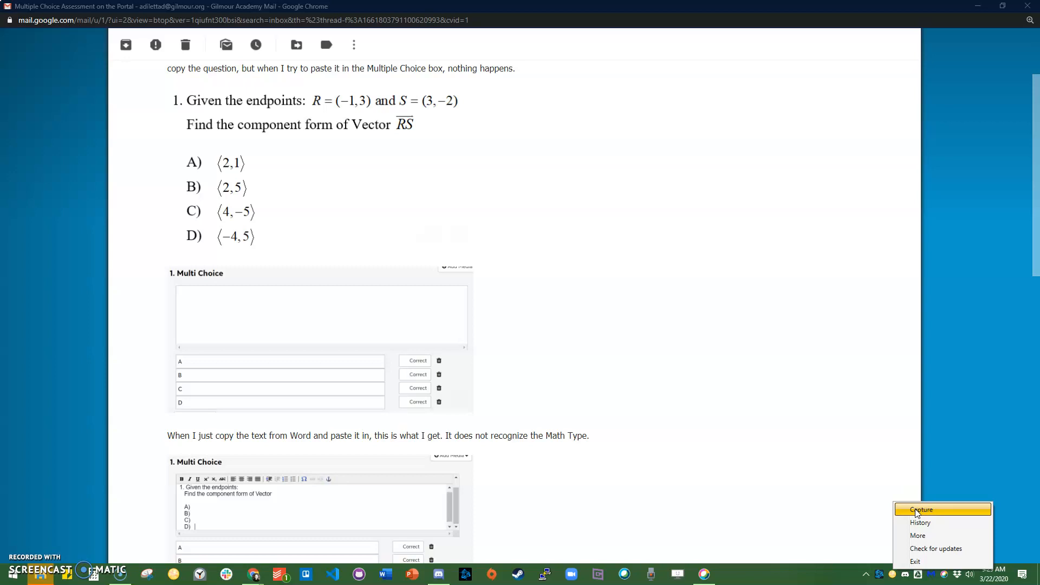
click(843, 530)
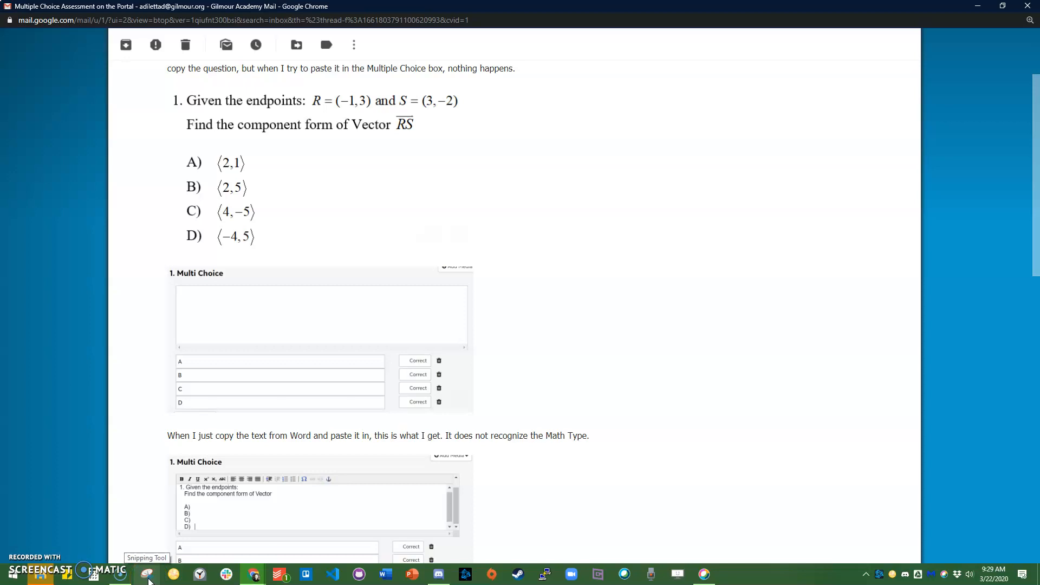
right_click(893, 575)
click(911, 506)
drag(144, 86, 485, 260)
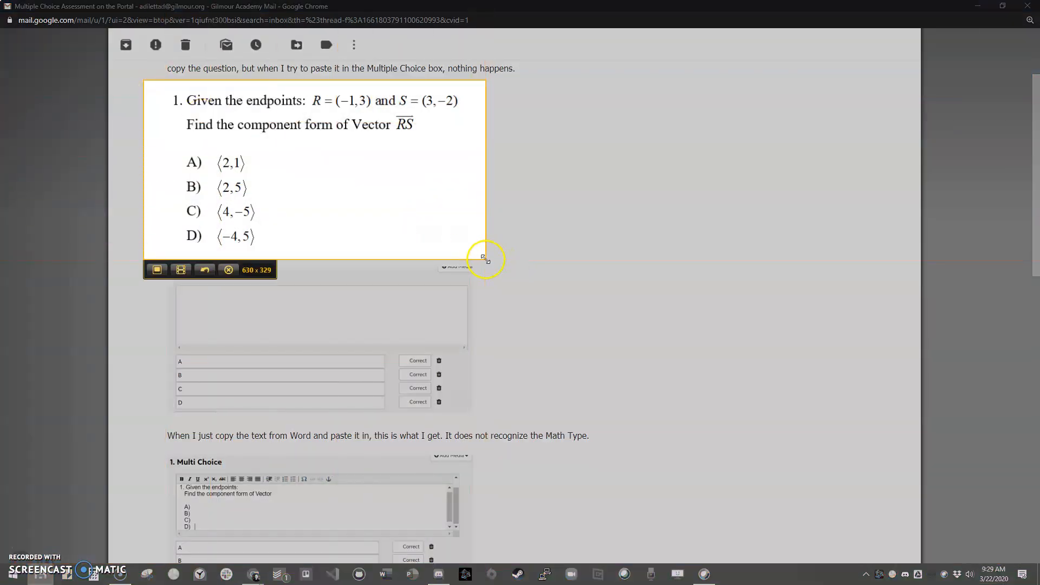
click(156, 278)
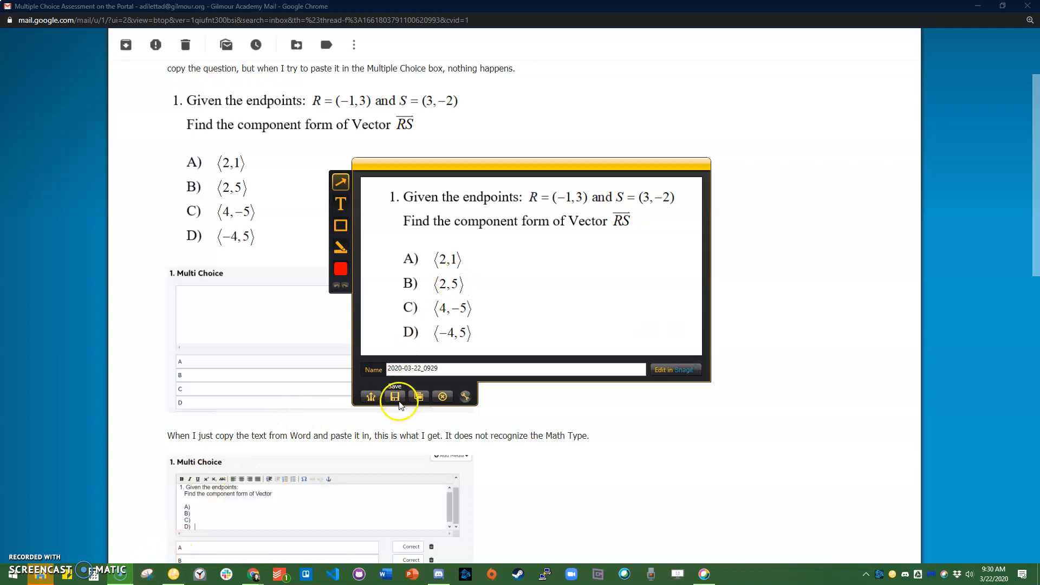
Save the capture to the Desktop as 2020-03-22_0929.png.
click(396, 398)
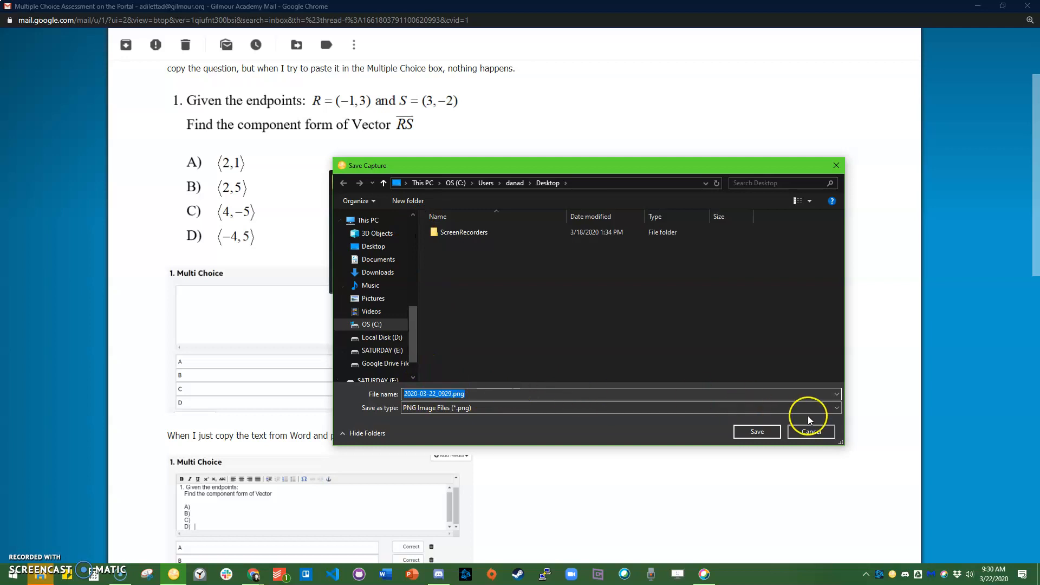
click(758, 432)
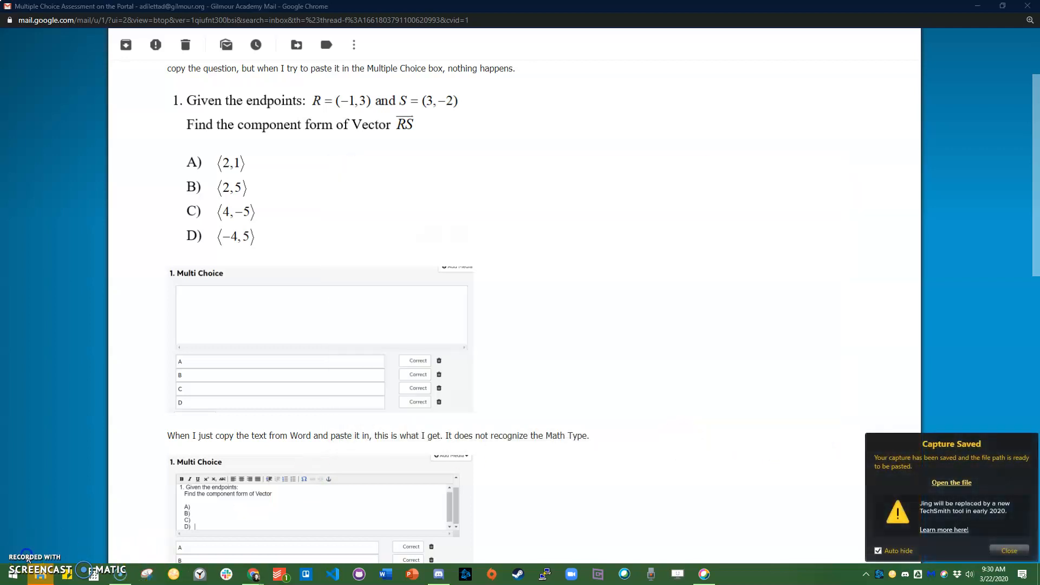
key(alt+Tab)
Add a Multiple Choice question with 2020-03-22_0929.png from the Desktop attached as a photo in album '2'.
drag(51, 275, 457, 299)
click(730, 237)
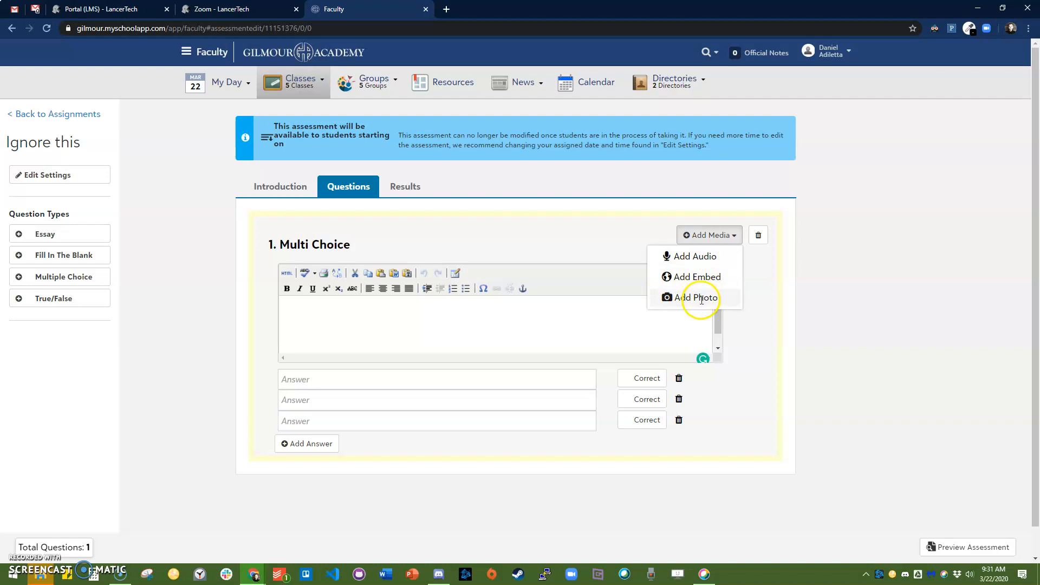
click(682, 297)
click(417, 156)
text(2)
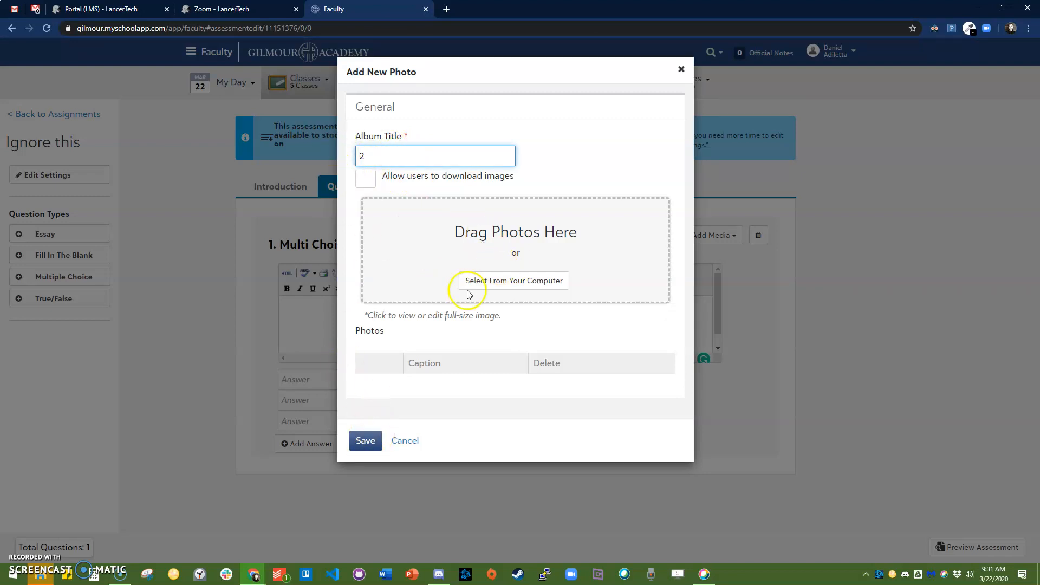
click(490, 282)
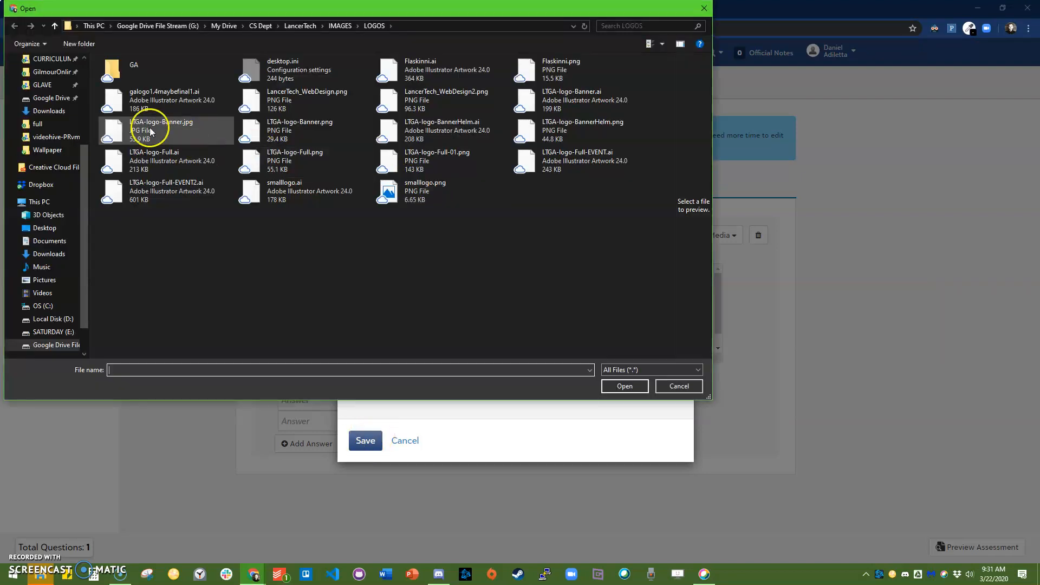
scroll(86, 81, up, 4)
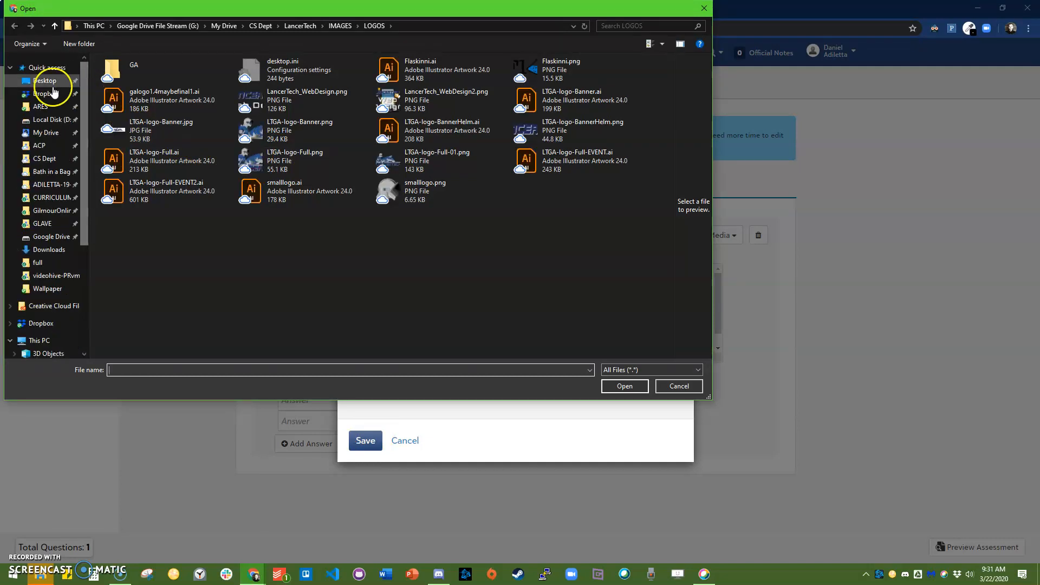
click(45, 80)
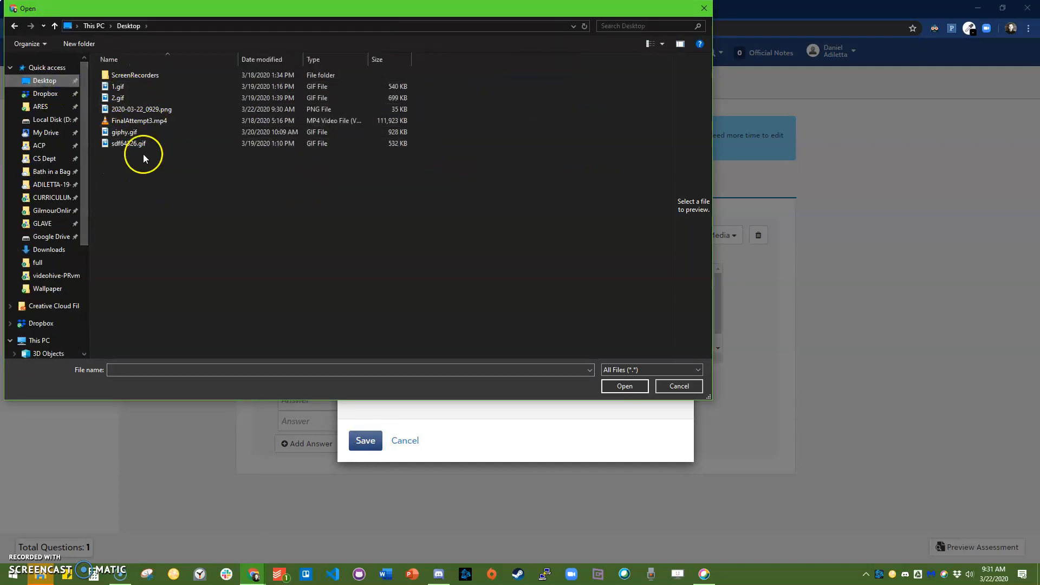
double_click(143, 110)
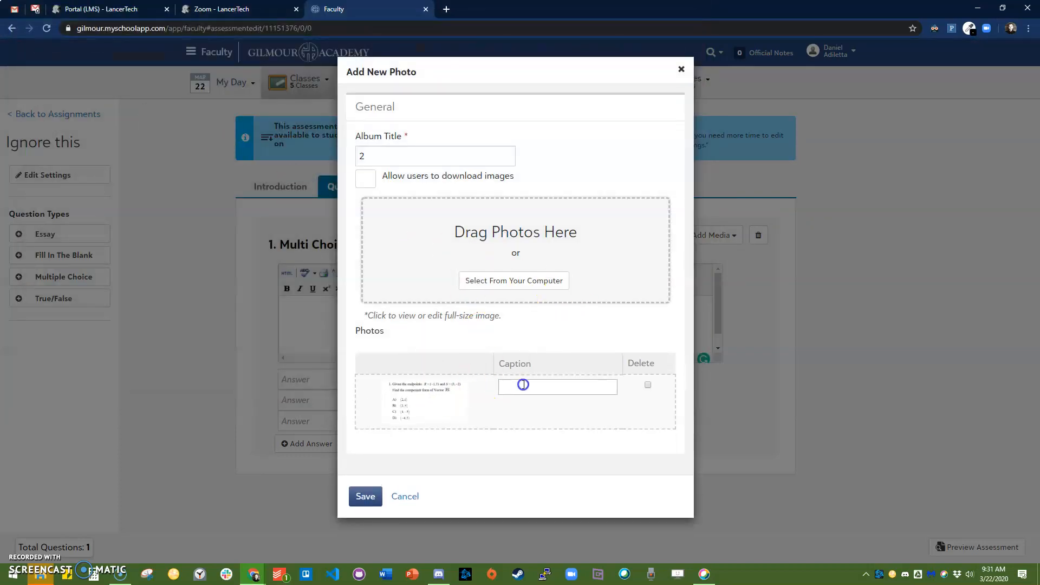
click(365, 496)
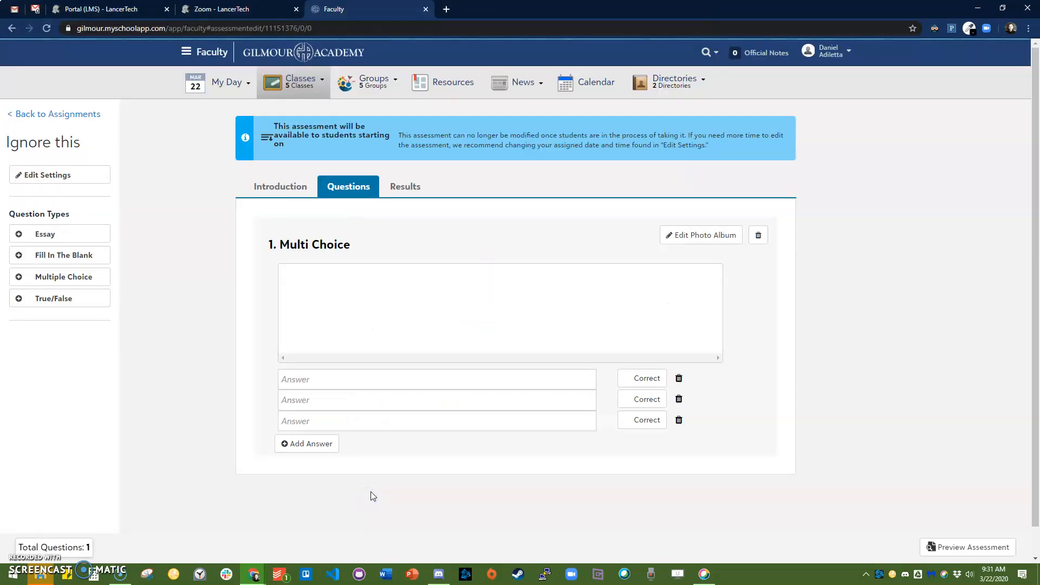
Enter answers A, B and C and mark B as correct.
click(447, 386)
text(A)
click(397, 402)
text(B)
click(408, 420)
text(C)
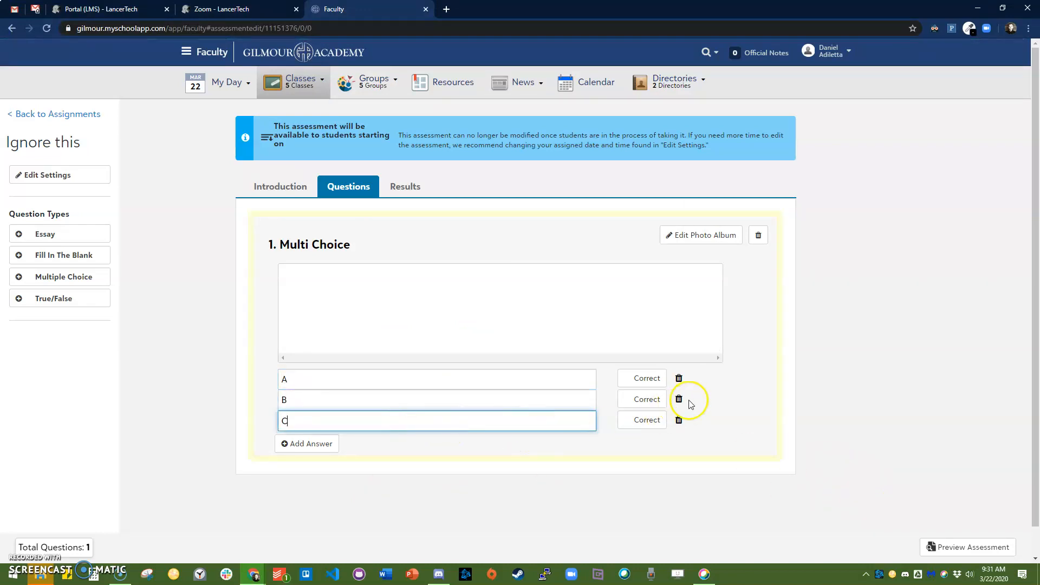
click(626, 399)
Begin the assessment preview and view the question image full size, closing the viewer each time.
click(962, 547)
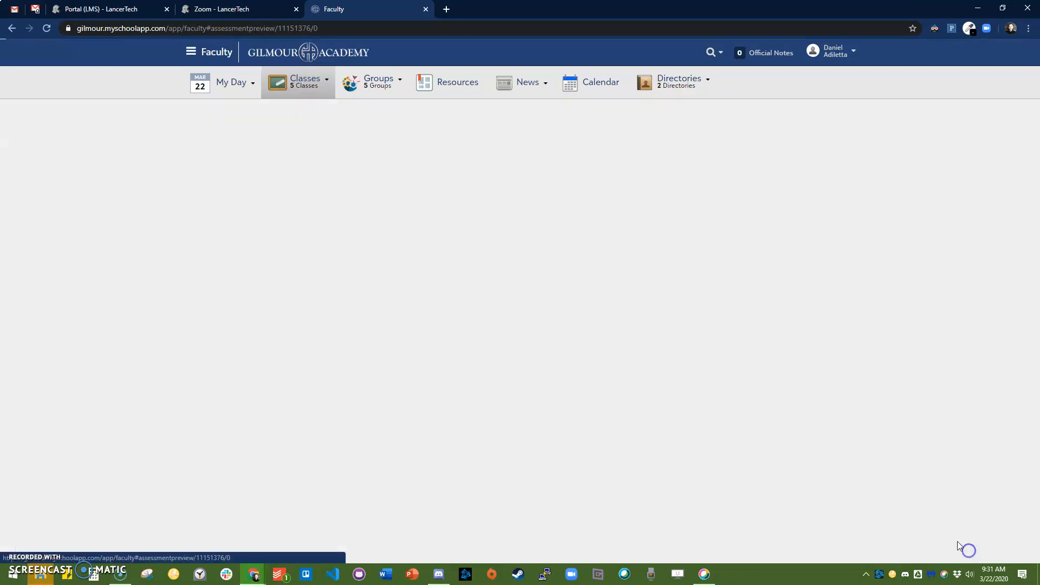
click(520, 277)
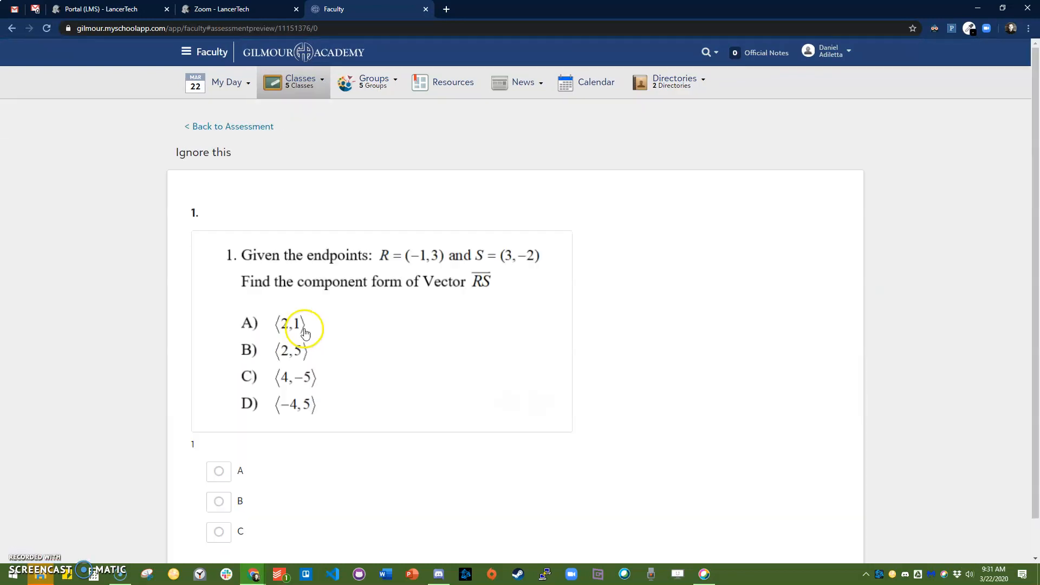
click(363, 310)
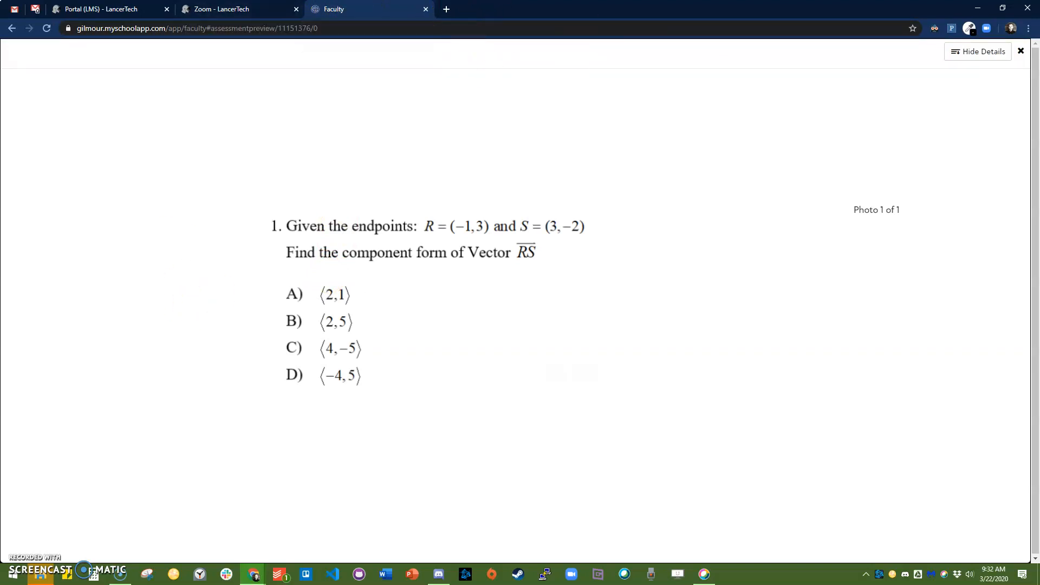
click(1022, 52)
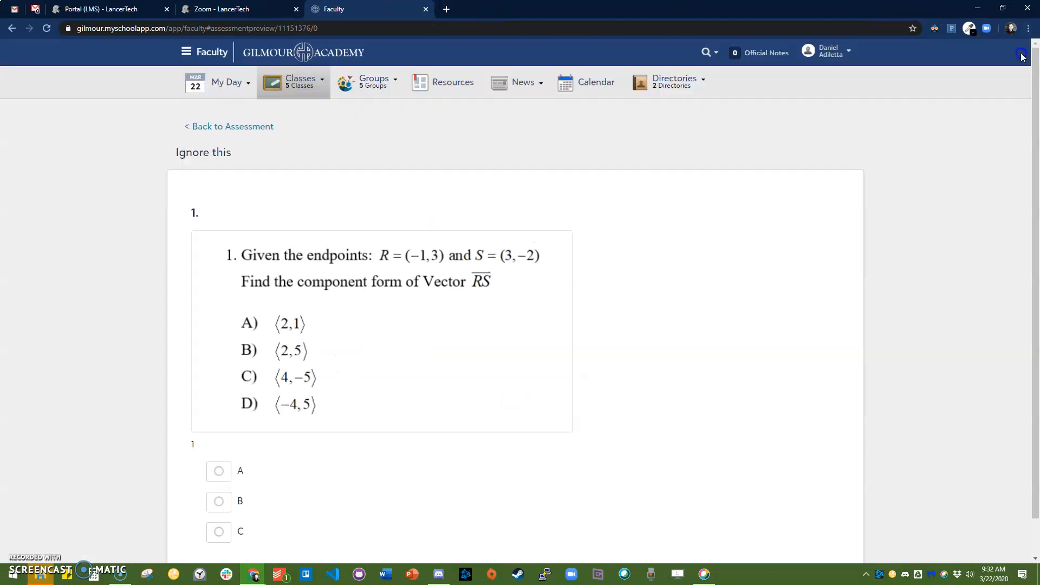
click(374, 294)
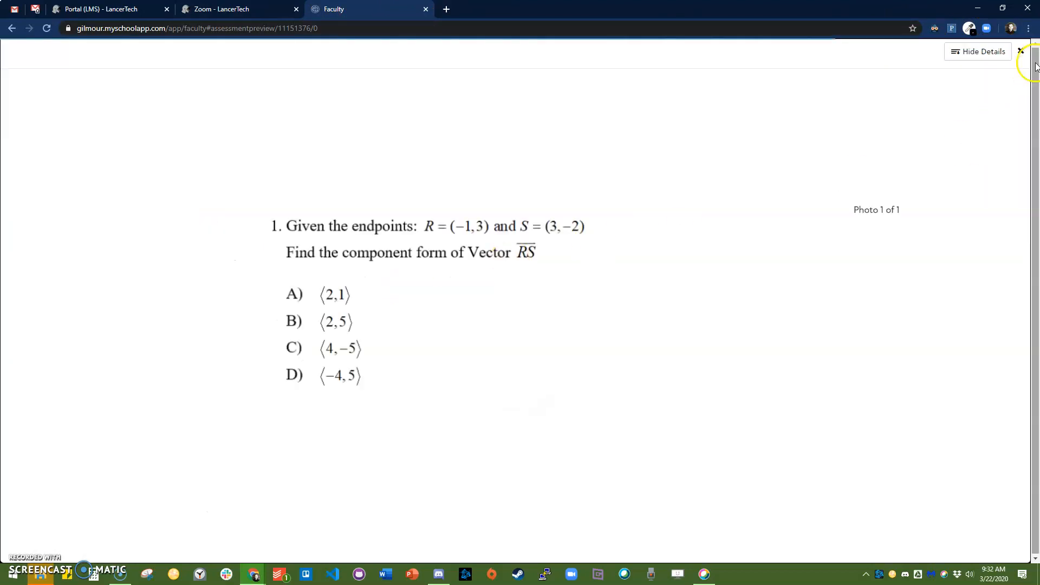
click(1022, 52)
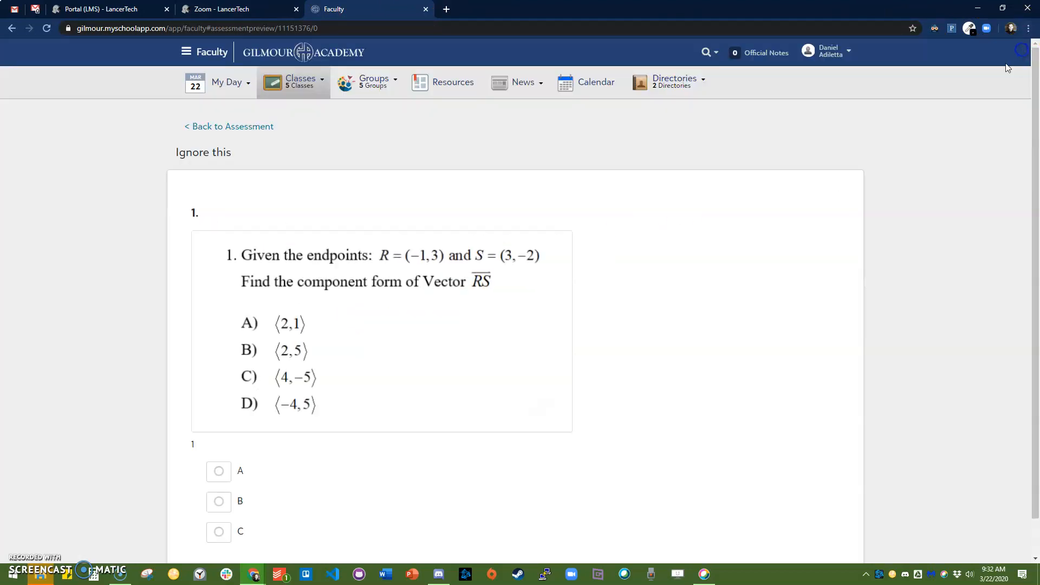
click(338, 307)
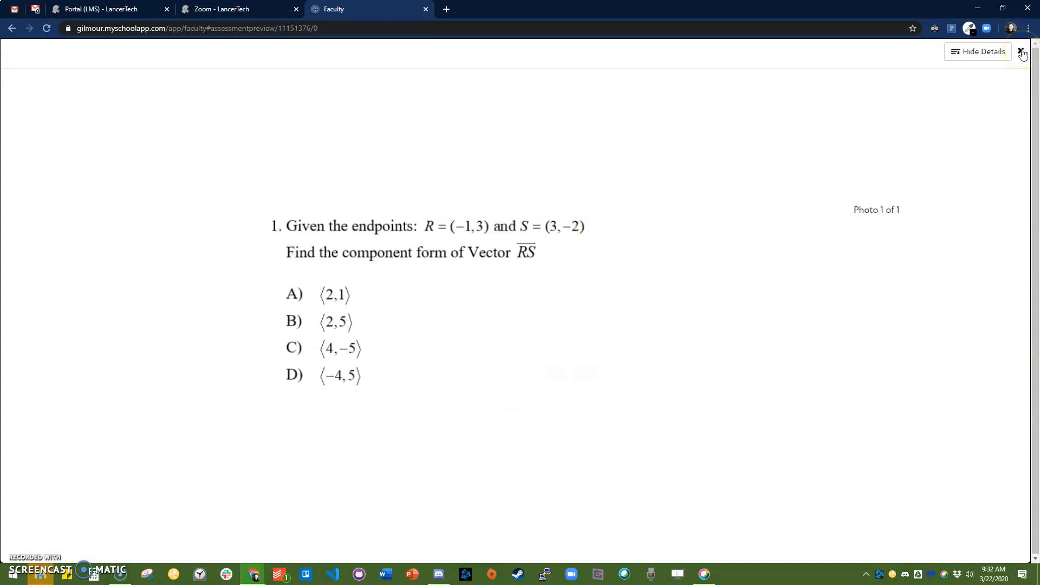
click(1021, 52)
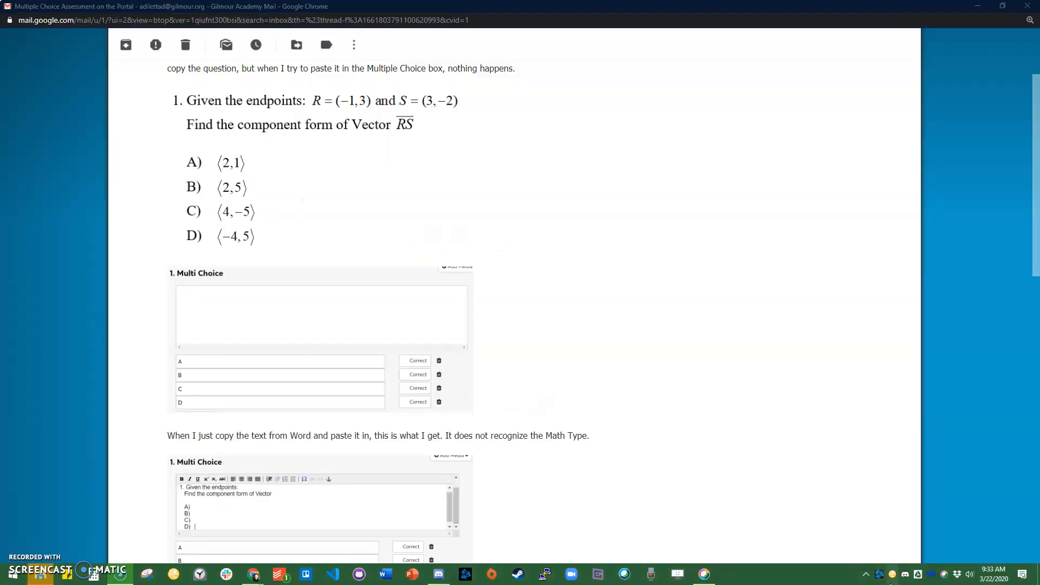
Capture the vector question region again in Jing and share it via Screencast.com.
right_click(893, 574)
click(917, 520)
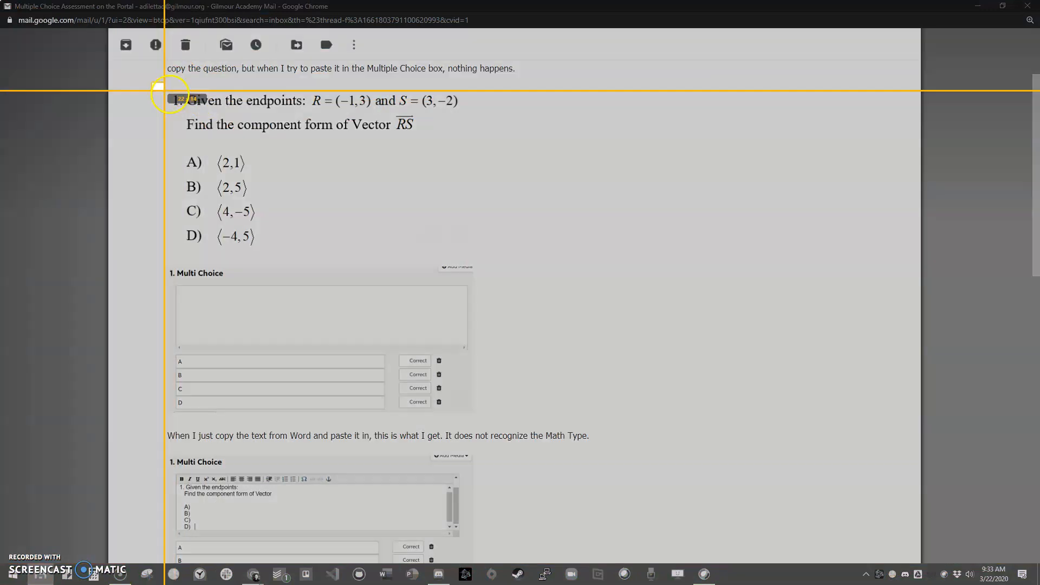
drag(152, 82, 517, 254)
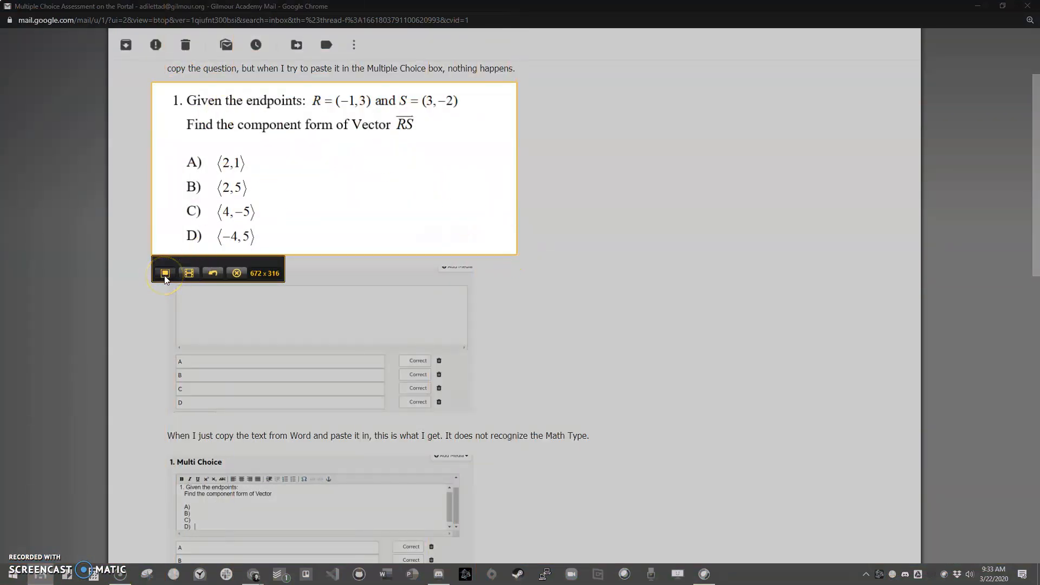
click(165, 274)
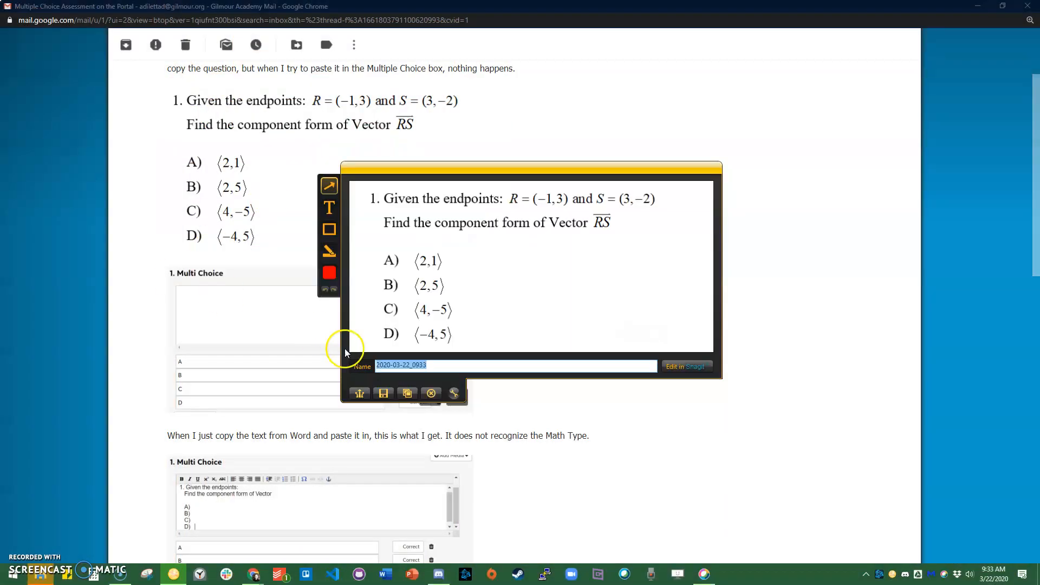
click(360, 394)
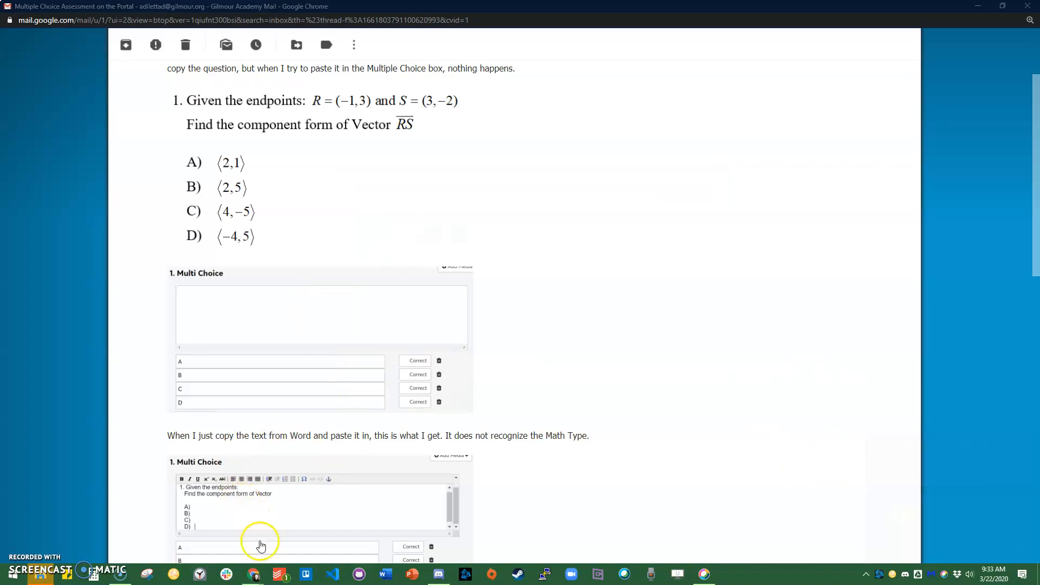
mouse_move(261, 579)
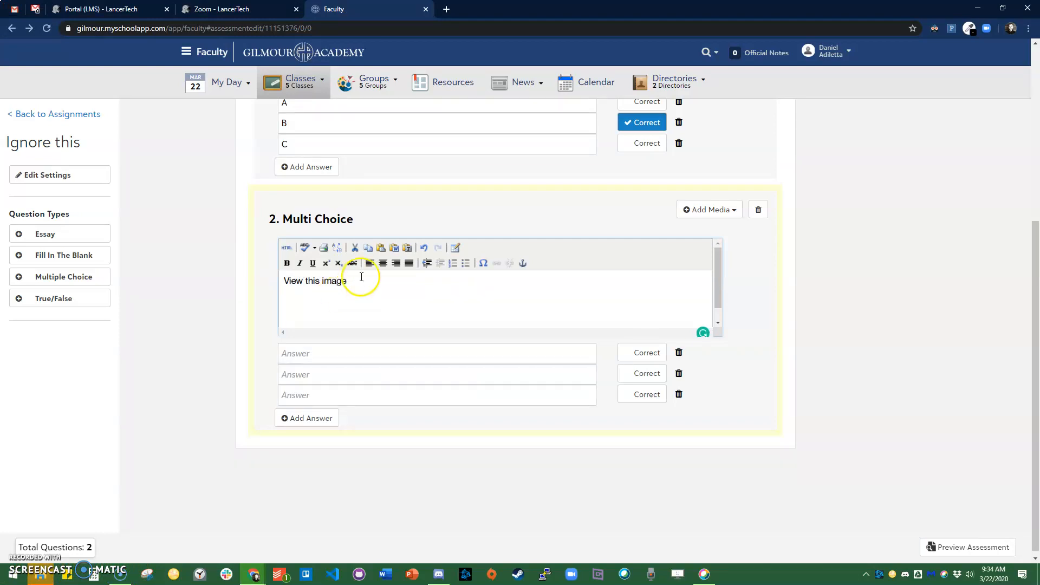
Link 'View this image' to the pasted Screencast URL, opening in a new window.
drag(359, 281, 280, 284)
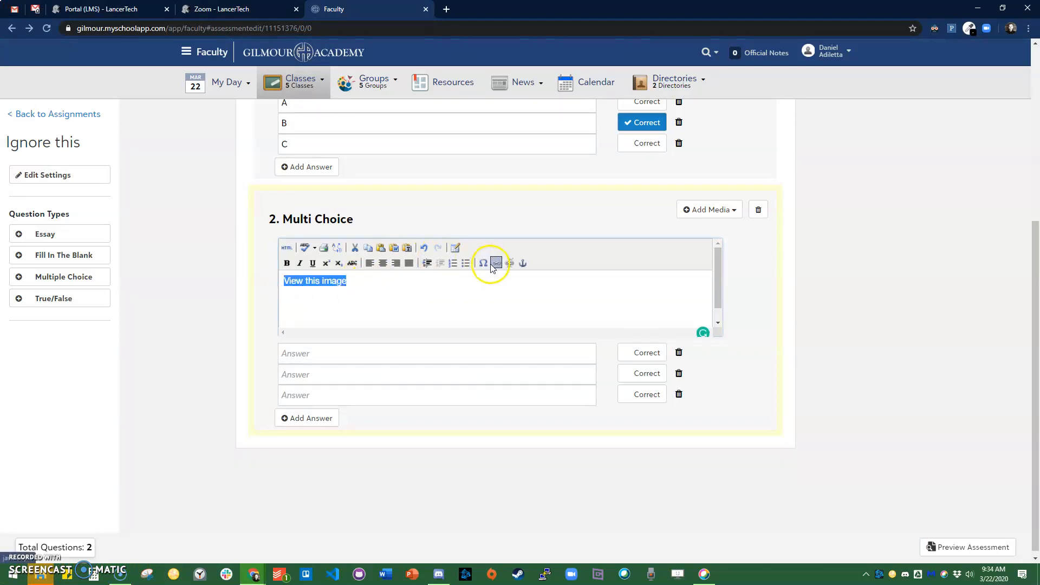
click(494, 264)
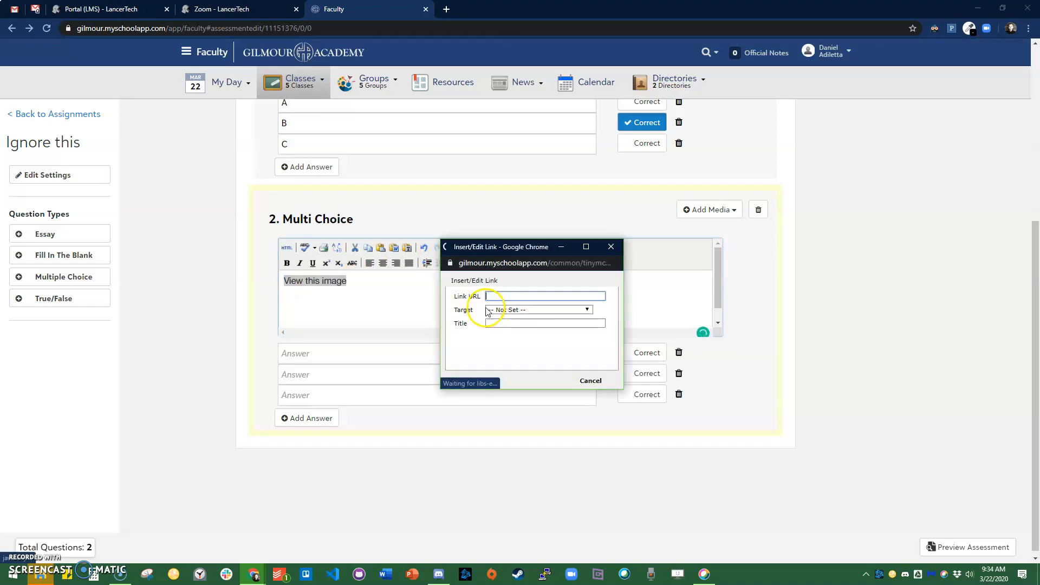
click(497, 296)
text(https://www.screencast.com/t/MpZIPSlt)
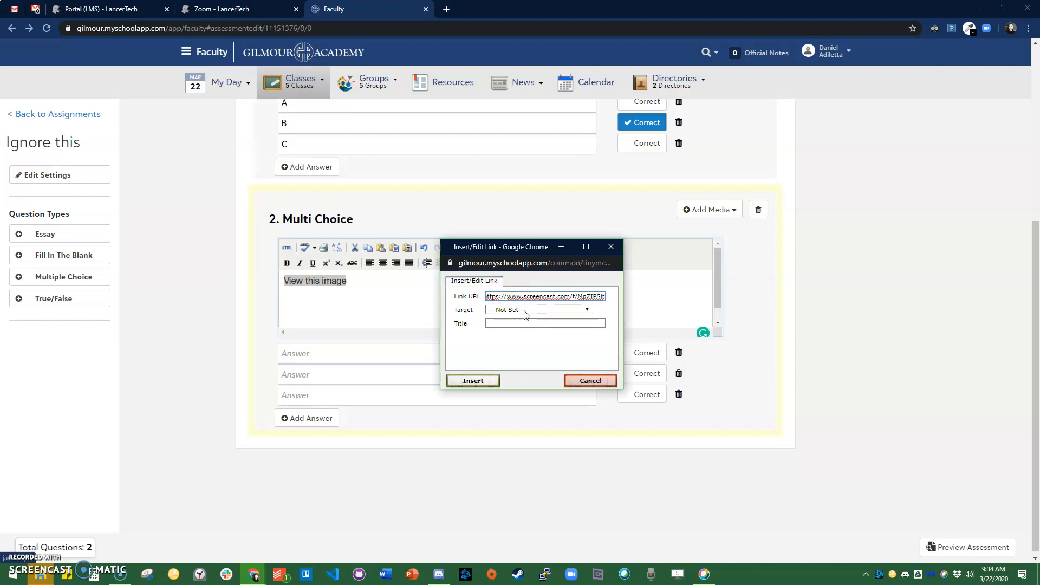
click(516, 311)
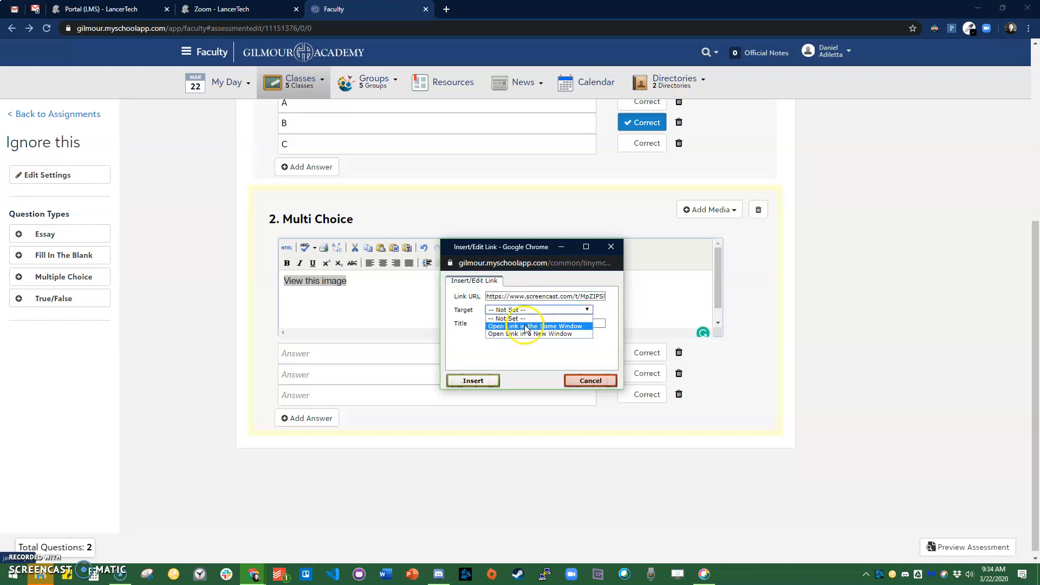
click(531, 334)
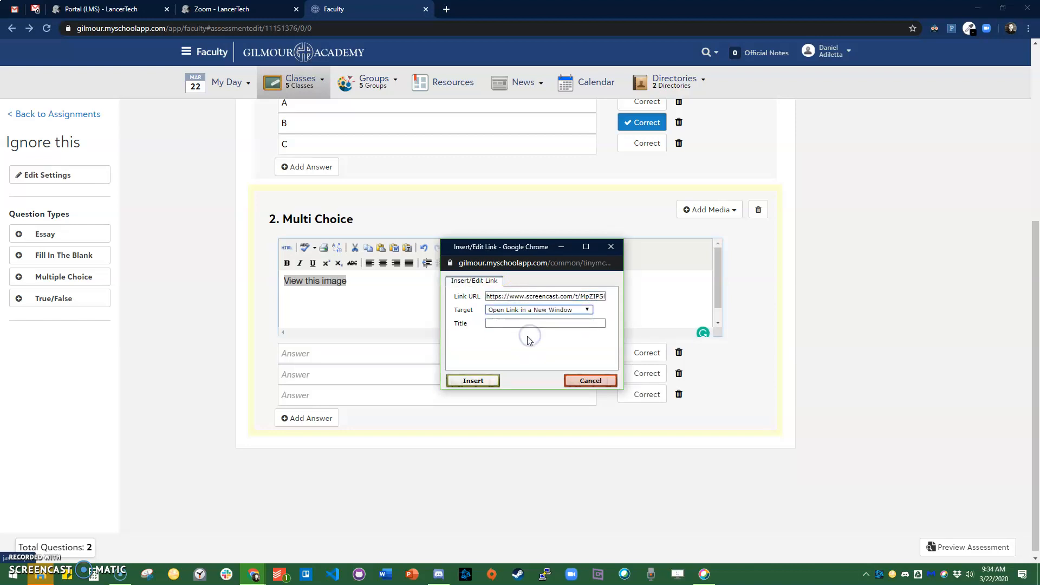
click(480, 385)
Enter answers A, B, C and D, mark B correct, and preview the assessment.
click(318, 361)
text(A)
key(Tab)
text(B)
key(Tab)
text(C)
click(307, 419)
click(315, 415)
text(D)
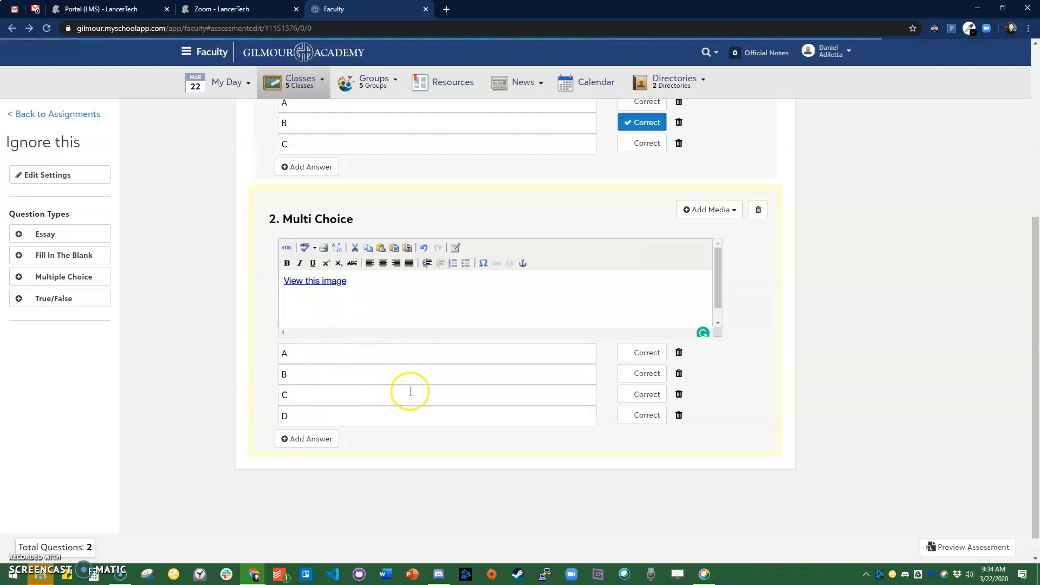
click(651, 373)
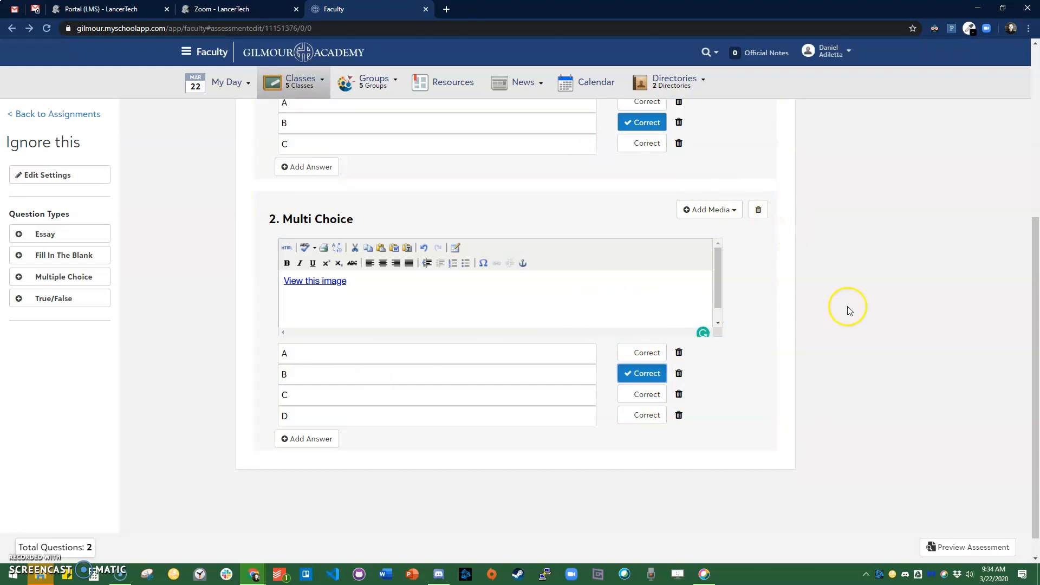
click(966, 546)
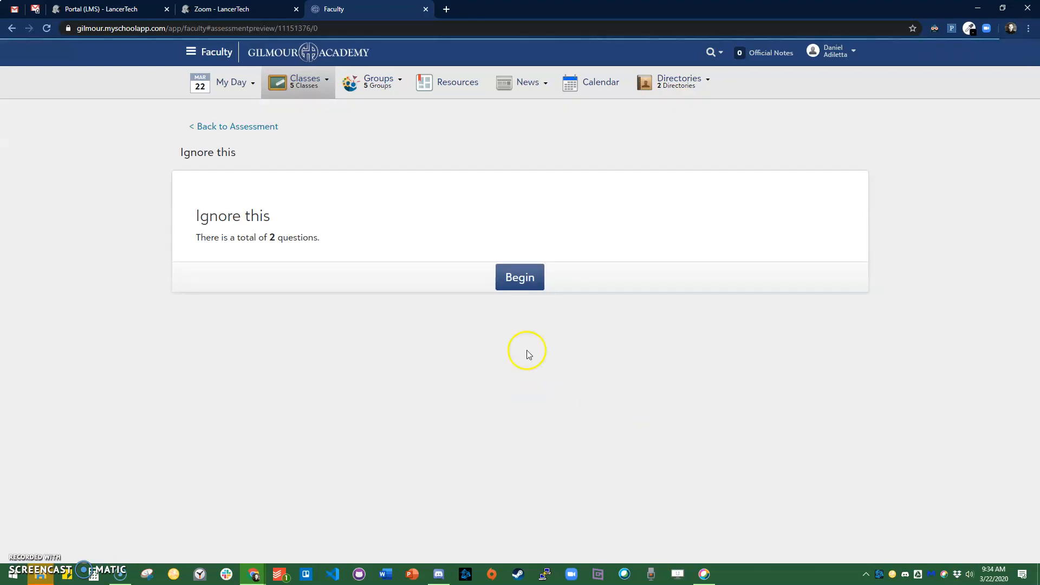
Begin the preview, advance to question 2, and open its 'View this image' link.
click(503, 269)
scroll(309, 276, down, 1)
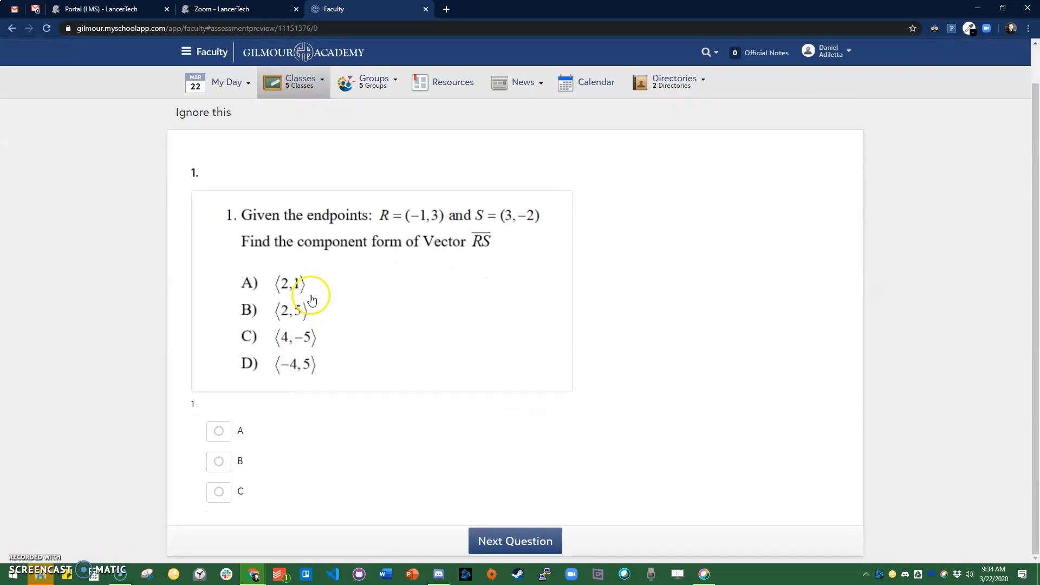
click(521, 538)
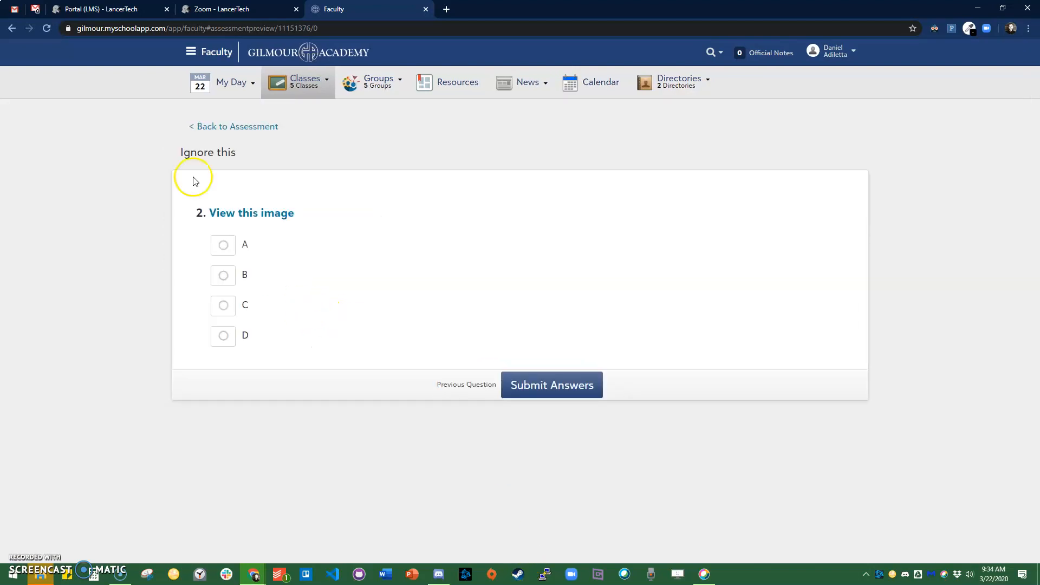
click(261, 219)
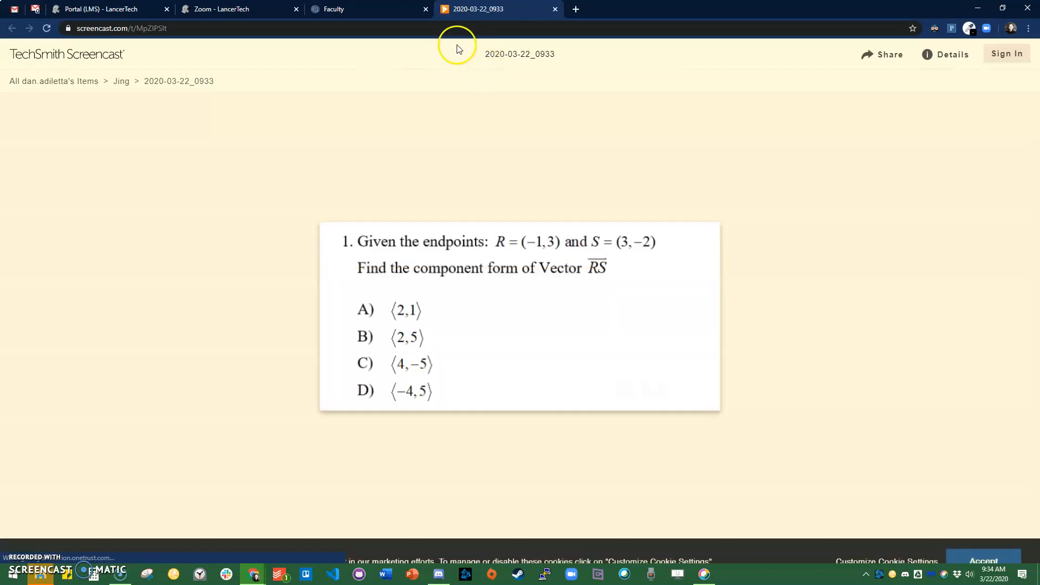
Switch back and forth between the Screencast image tab and the quiz preview tab.
click(412, 9)
click(477, 9)
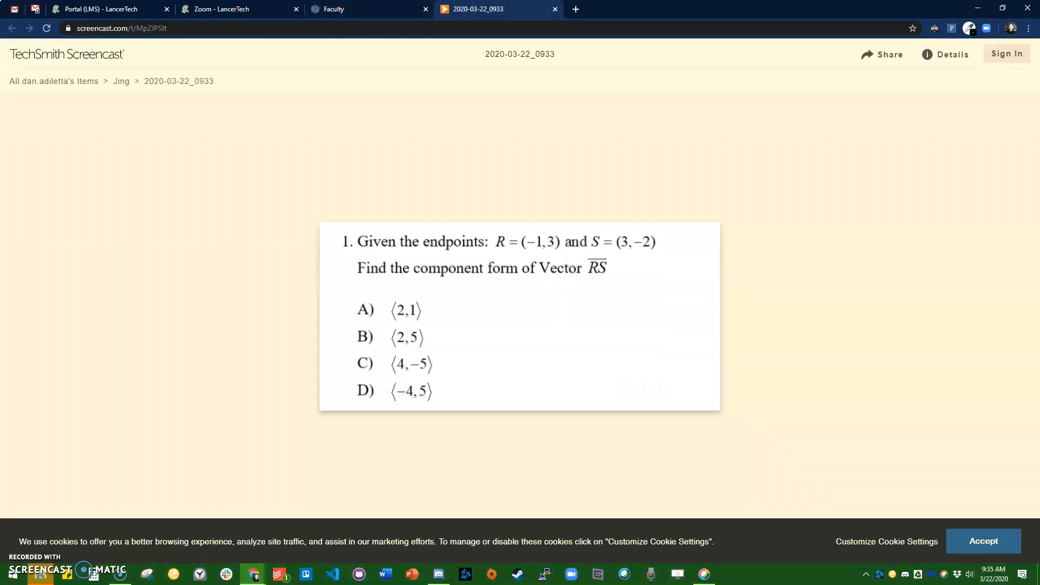
click(347, 8)
click(486, 6)
click(380, 9)
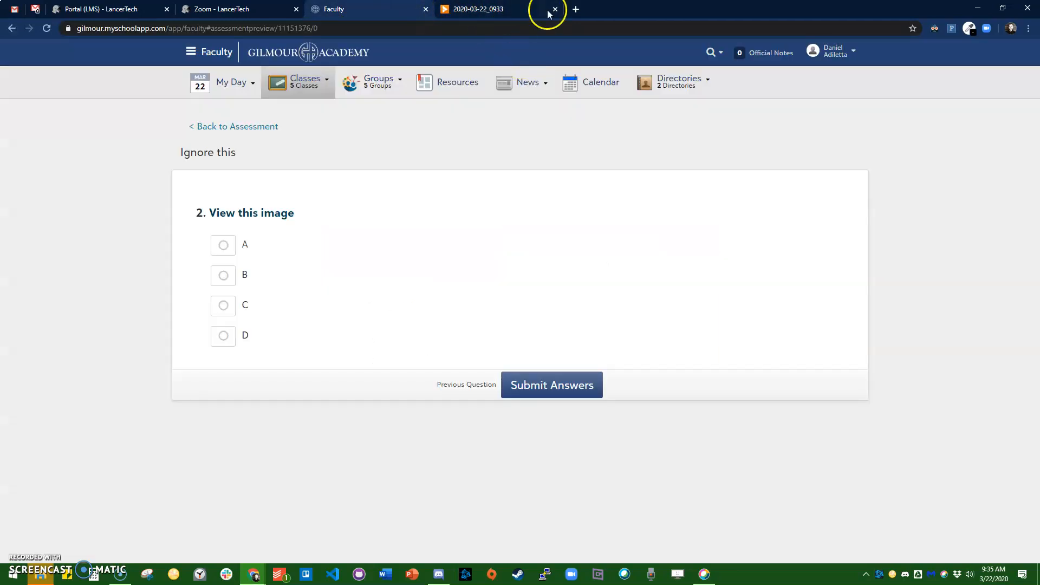
click(501, 7)
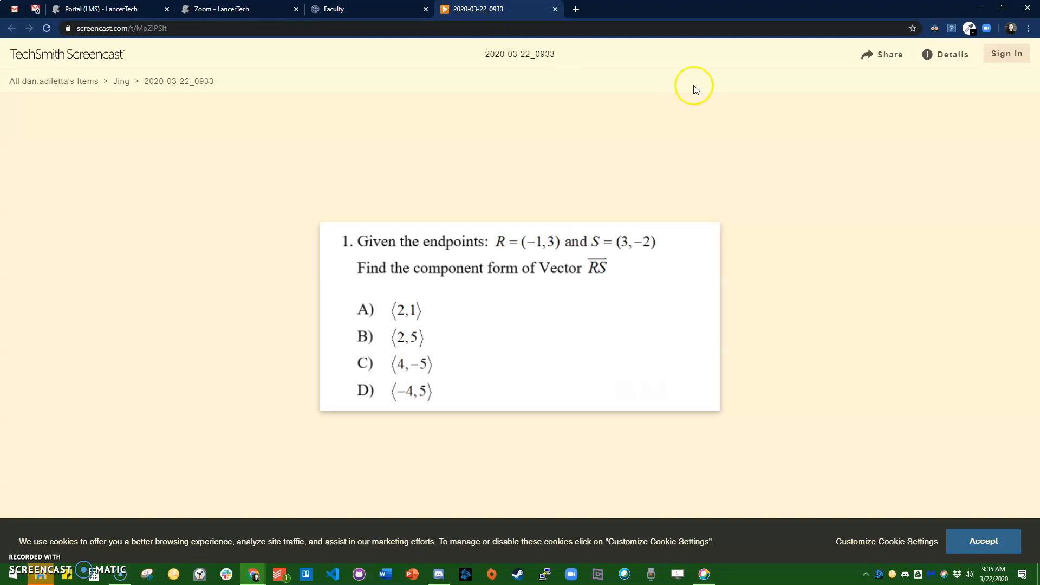
click(379, 9)
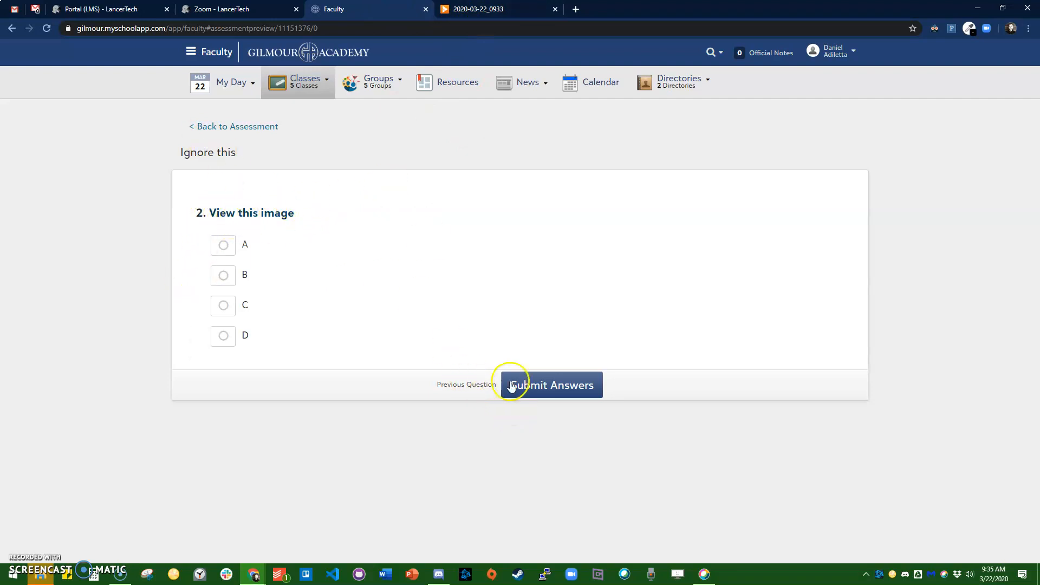
Return to question 1, enlarge and close its image, then go back to the assessment editor.
click(466, 386)
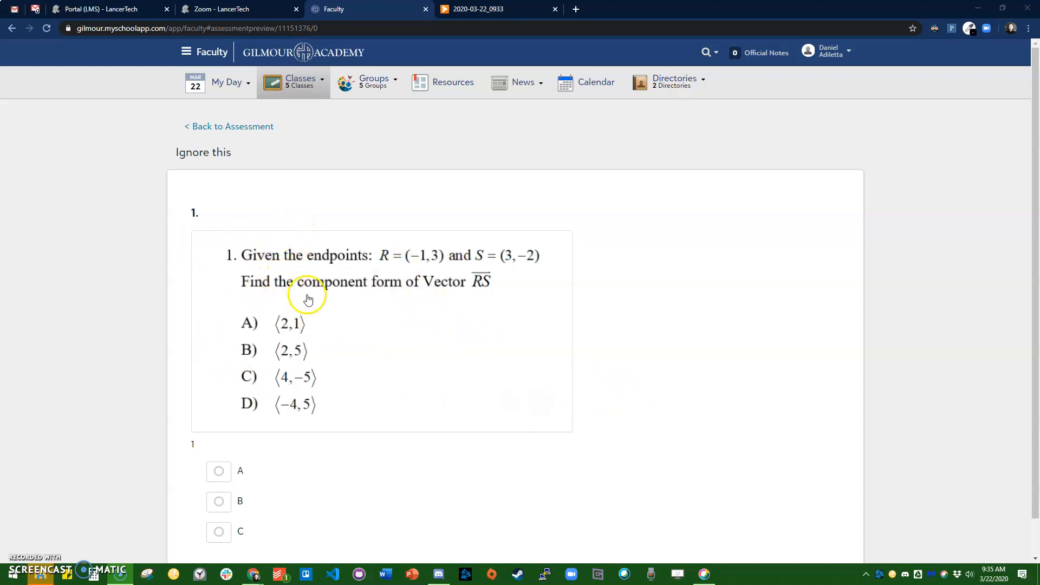
click(376, 295)
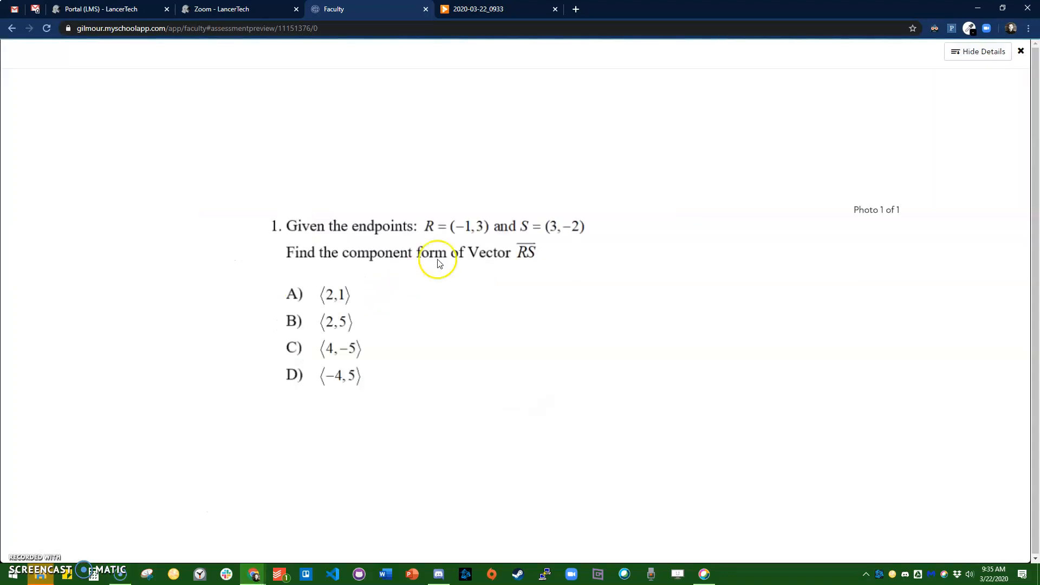
click(1021, 51)
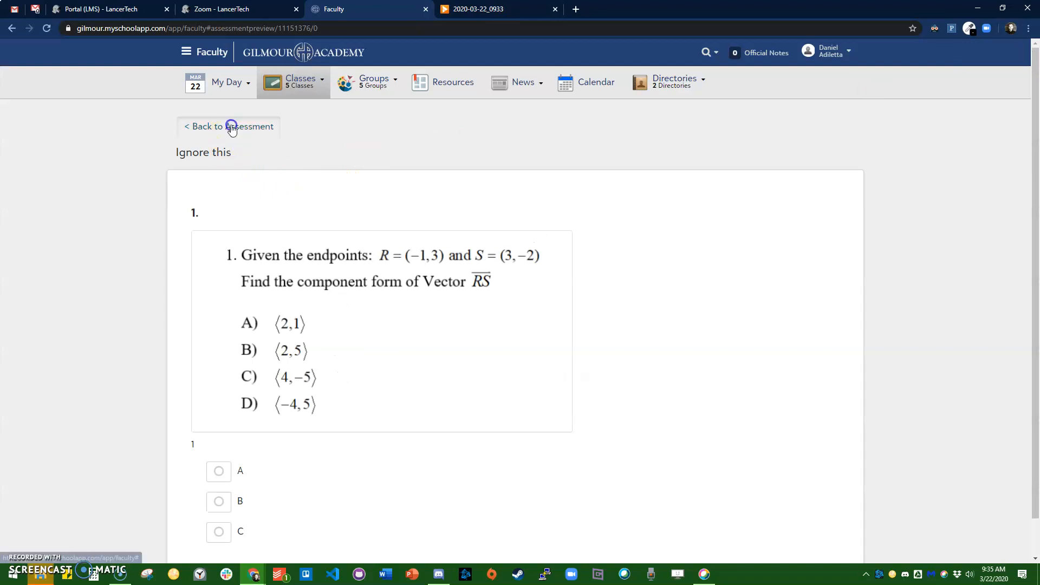
click(232, 126)
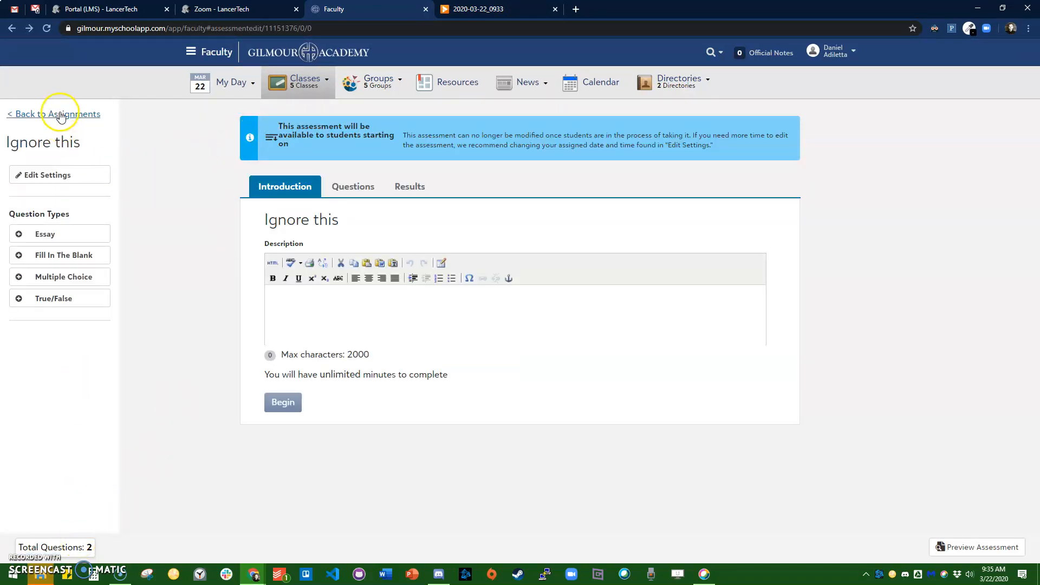
Return to the assignments list and review the 'Ignore this' assessment's submissions.
click(82, 114)
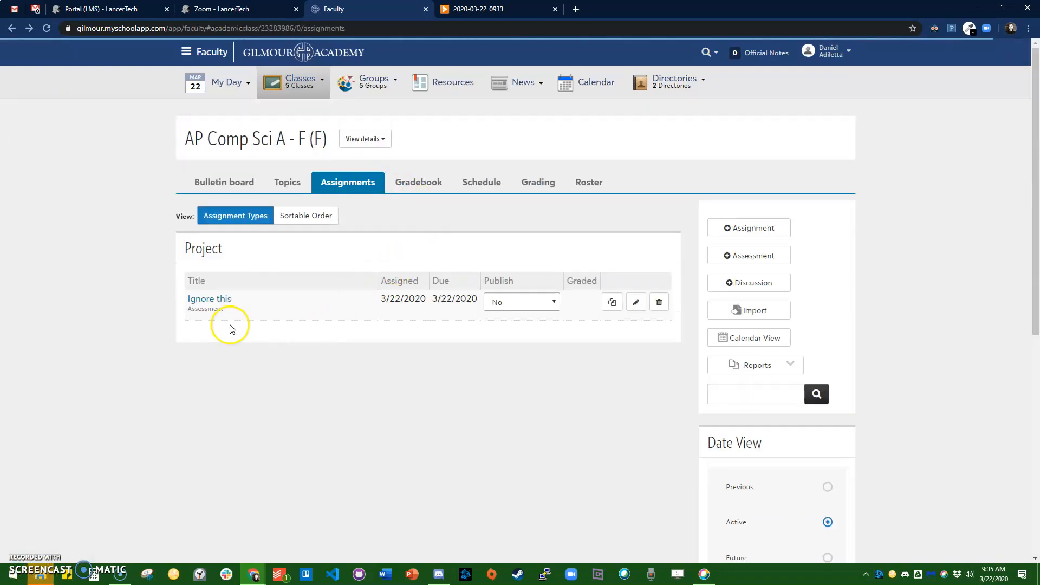
click(210, 299)
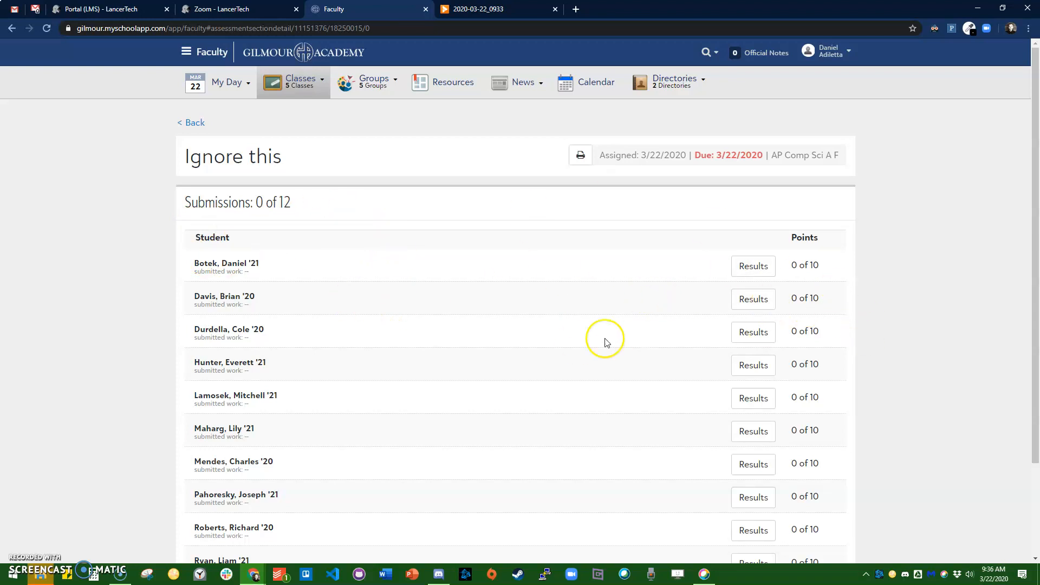
click(11, 27)
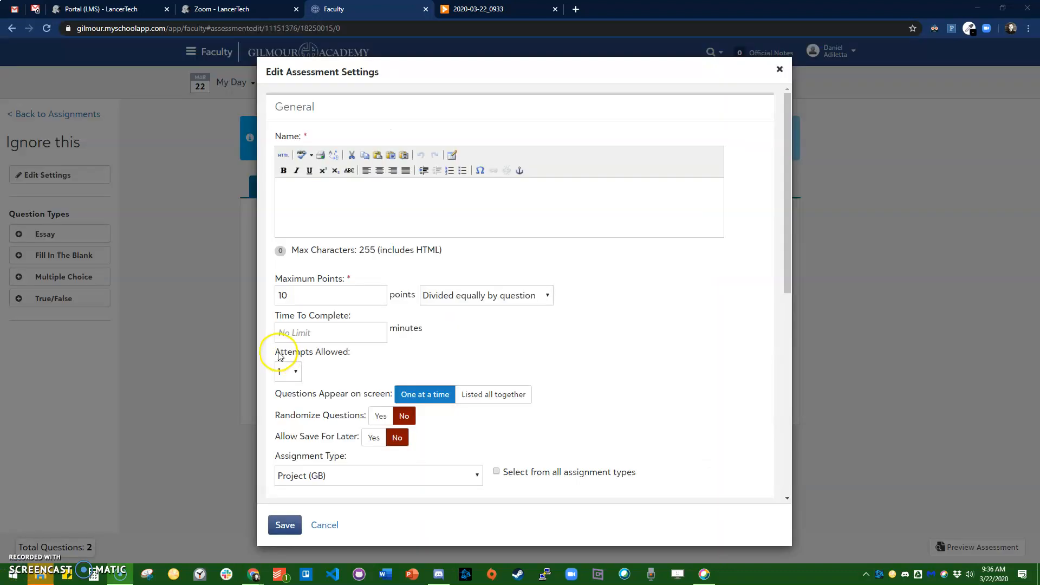
Open the 'Ignore this' assessment settings, keeping Attempts Allowed at 1.
click(276, 352)
click(293, 371)
click(293, 373)
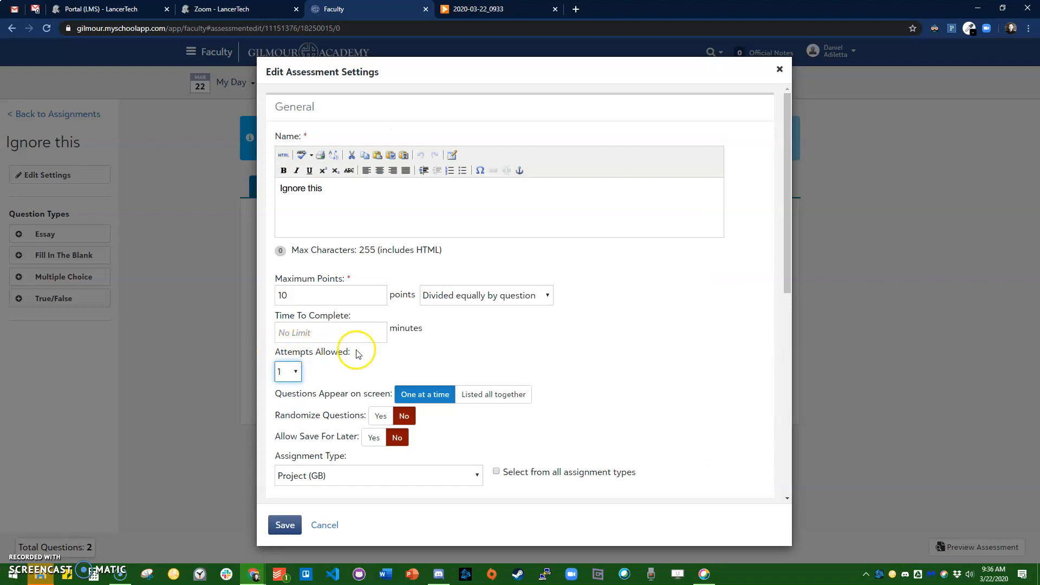